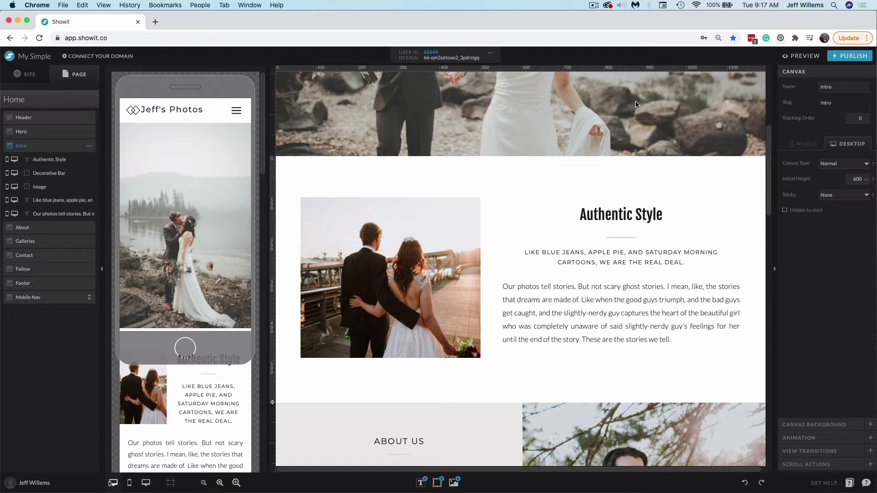
- Add a rectangle and size it to about 314x87 just below the intro paragraph
{"action": "left_click", "coordinate": [437, 483]}
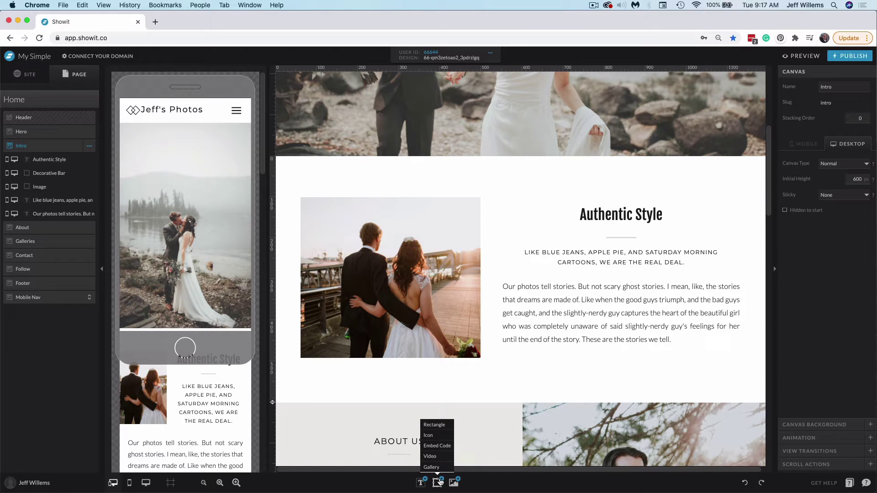
{"action": "left_click", "coordinate": [441, 431]}
{"action": "left_click_drag", "start_coordinate": [542, 303], "coordinate": [591, 342]}
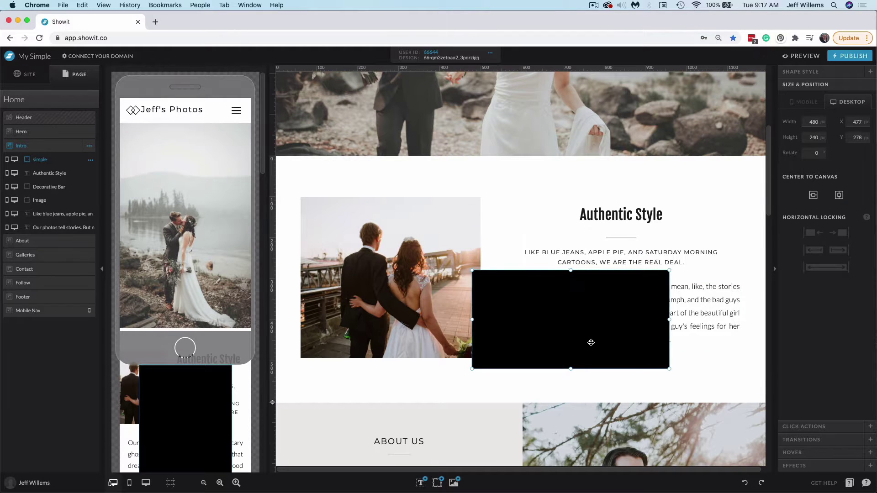
{"action": "left_click_drag", "start_coordinate": [669, 367], "coordinate": [656, 380]}
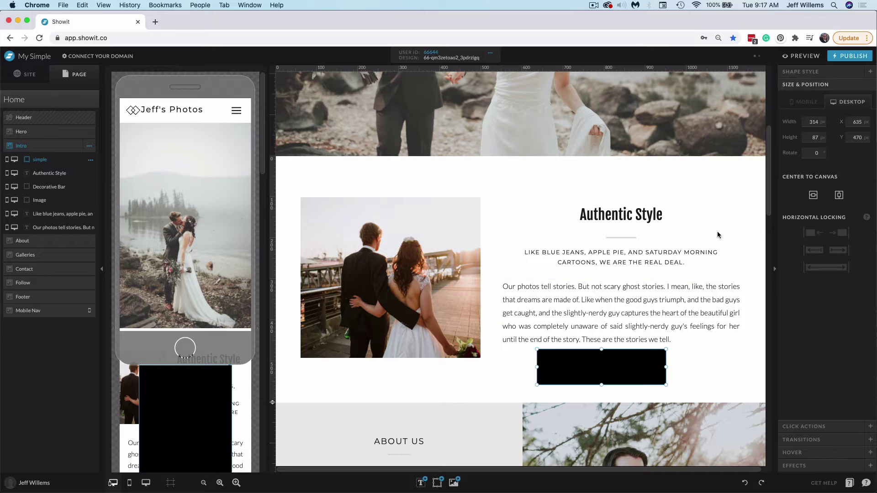
- Give the rectangle a 2 px border in palette colour 3
{"action": "left_click", "coordinate": [796, 75]}
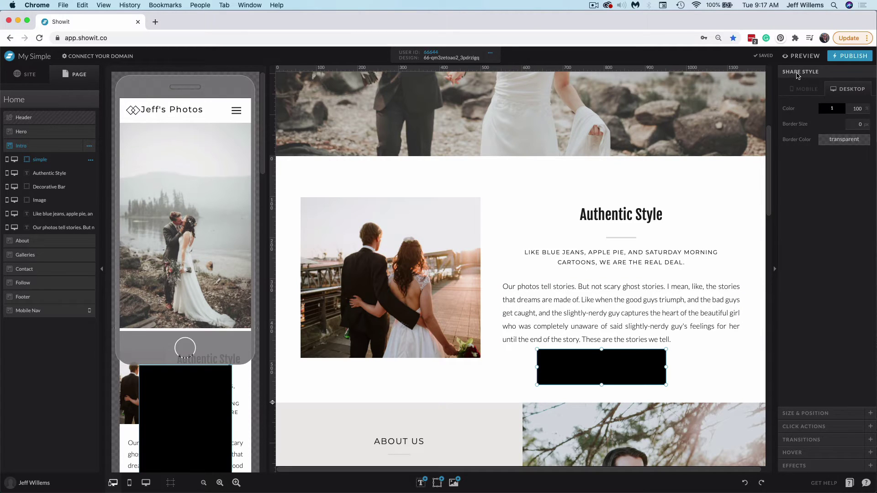
{"action": "left_click", "coordinate": [831, 108]}
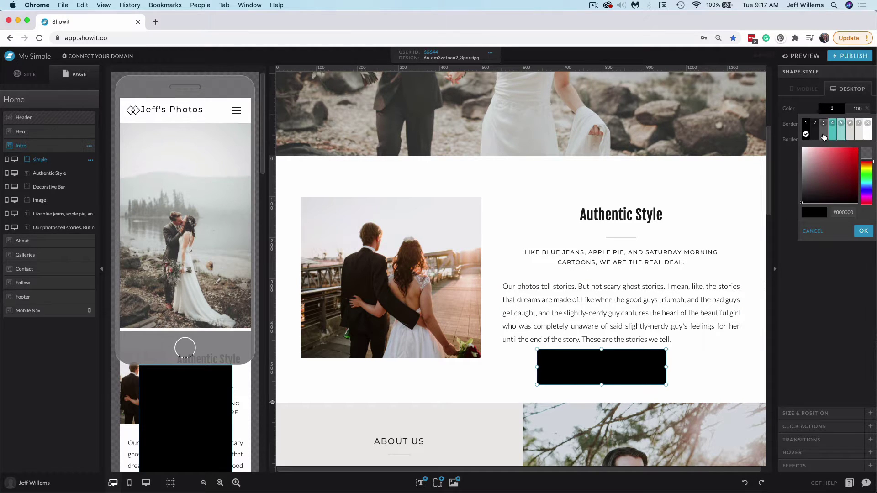
{"action": "left_click", "coordinate": [816, 319]}
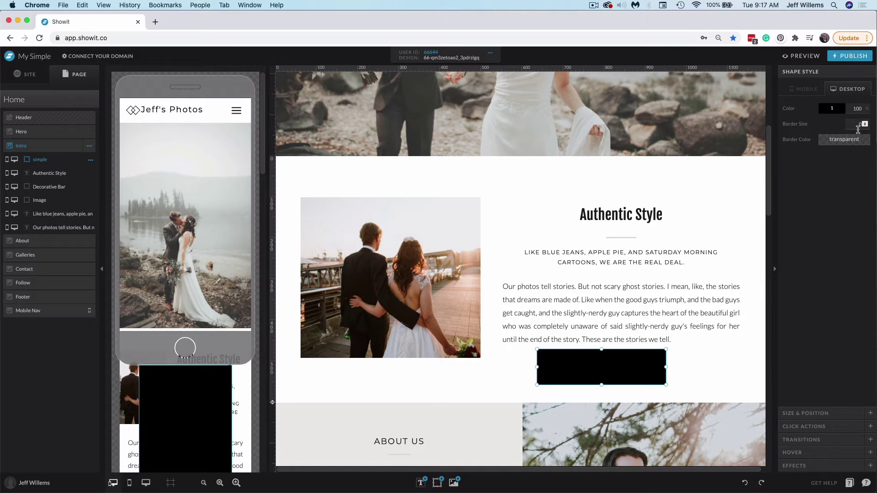
{"action": "left_click", "coordinate": [852, 140]}
{"action": "left_click", "coordinate": [823, 171]}
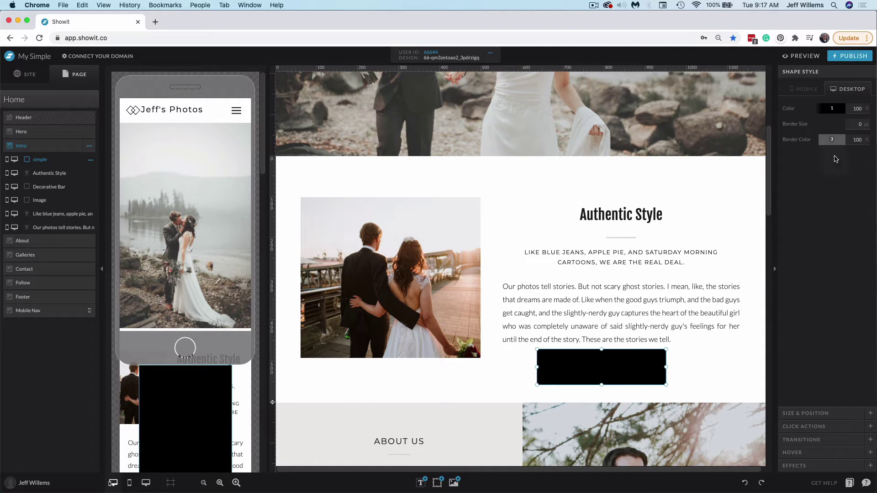
{"action": "left_click", "coordinate": [858, 124]}
{"action": "type", "text": "2"}
{"action": "left_click", "coordinate": [723, 360]}
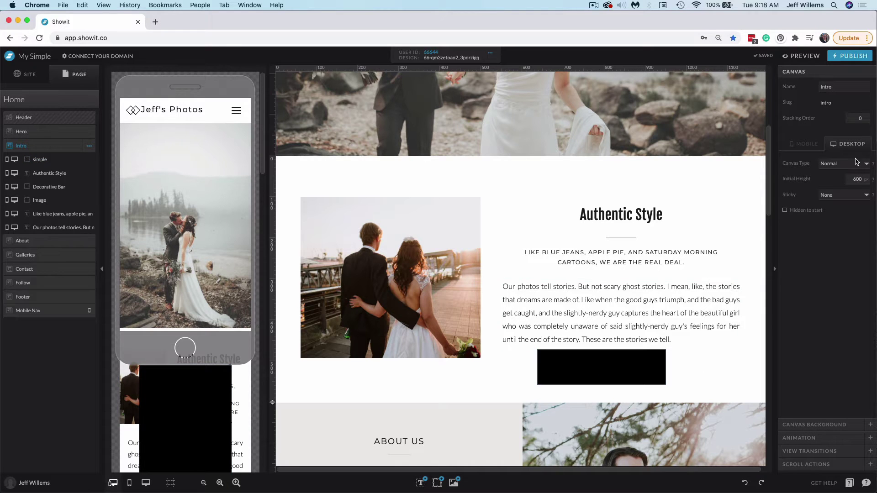
- Make the rectangle's fill transparent and fine-tune its border thickness
{"action": "left_click", "coordinate": [608, 372]}
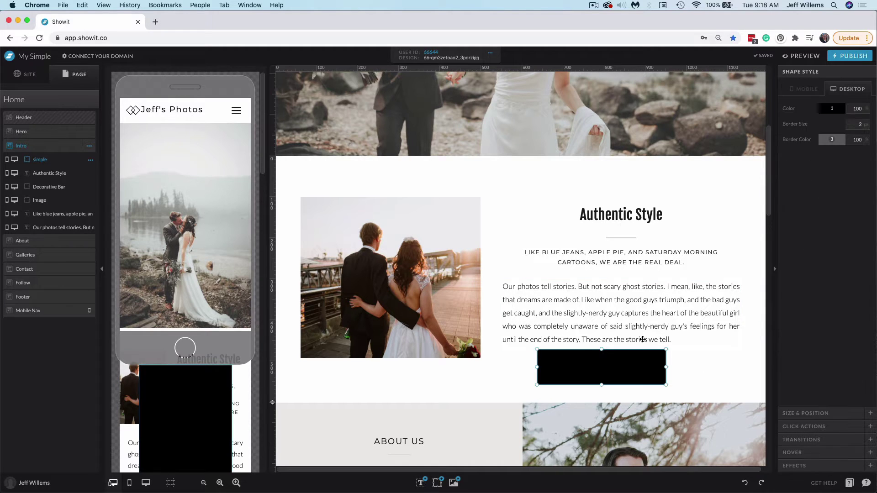
{"action": "left_click", "coordinate": [832, 109]}
{"action": "left_click", "coordinate": [864, 233]}
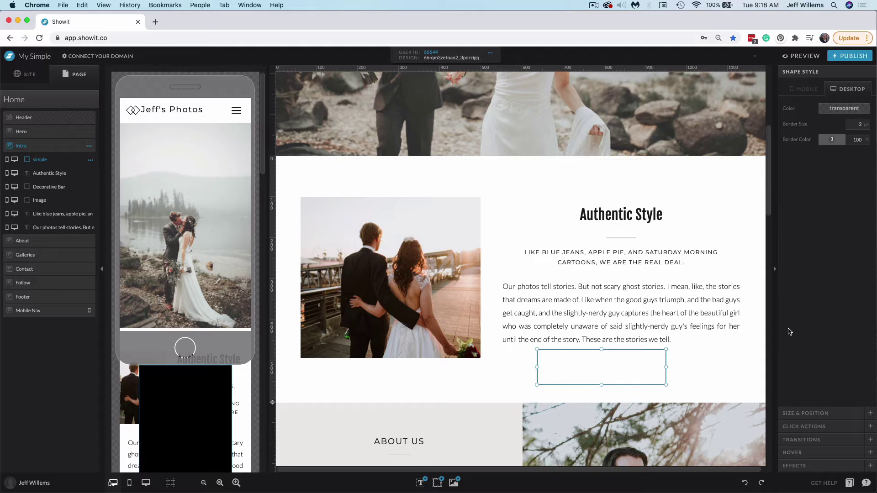
{"action": "left_click", "coordinate": [695, 386]}
{"action": "left_click", "coordinate": [607, 372]}
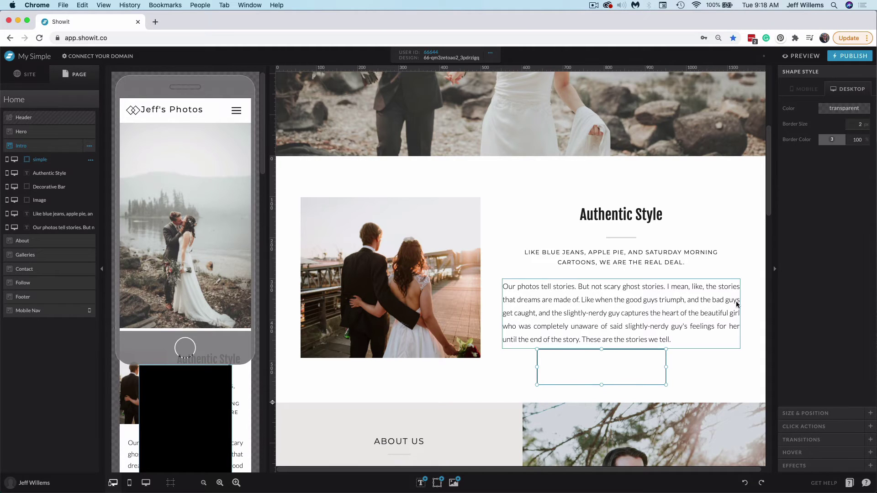
{"action": "left_click", "coordinate": [865, 123]}
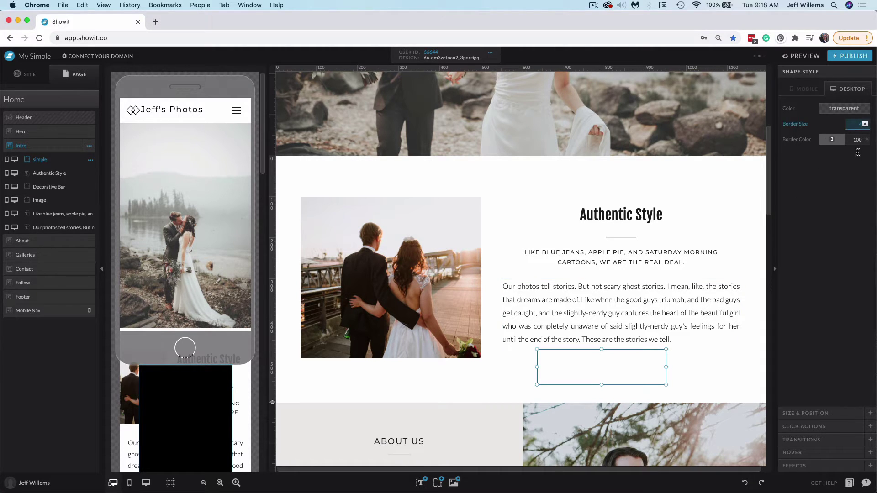
{"action": "left_click", "coordinate": [704, 381]}
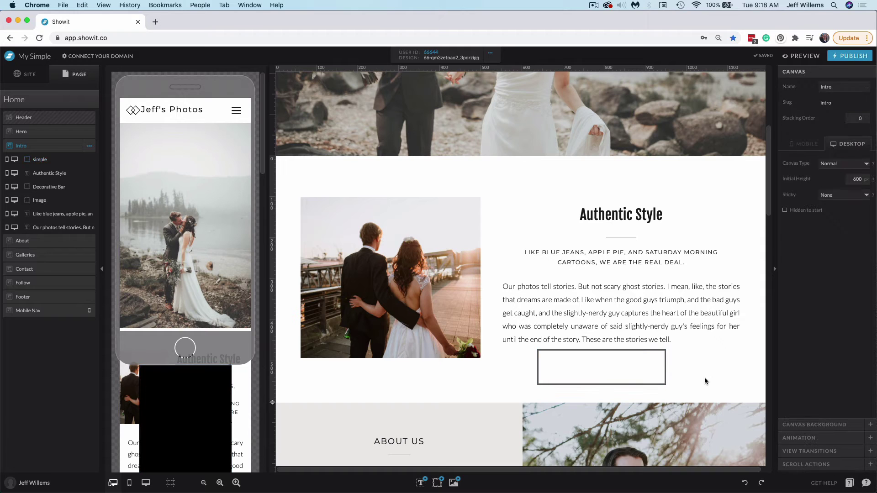
- Round the rectangle's corners to 10 px and shrink it slightly below the paragraph
{"action": "left_click", "coordinate": [668, 375]}
{"action": "left_click", "coordinate": [786, 469]}
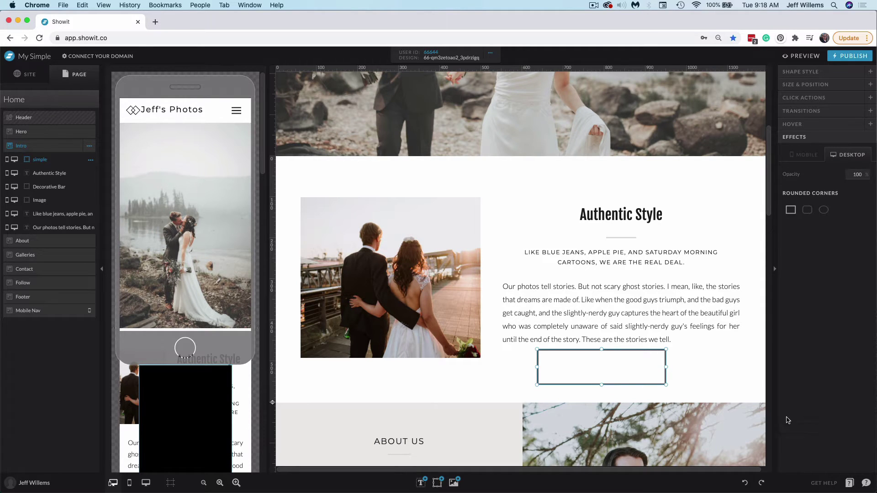
{"action": "left_click", "coordinate": [807, 210]}
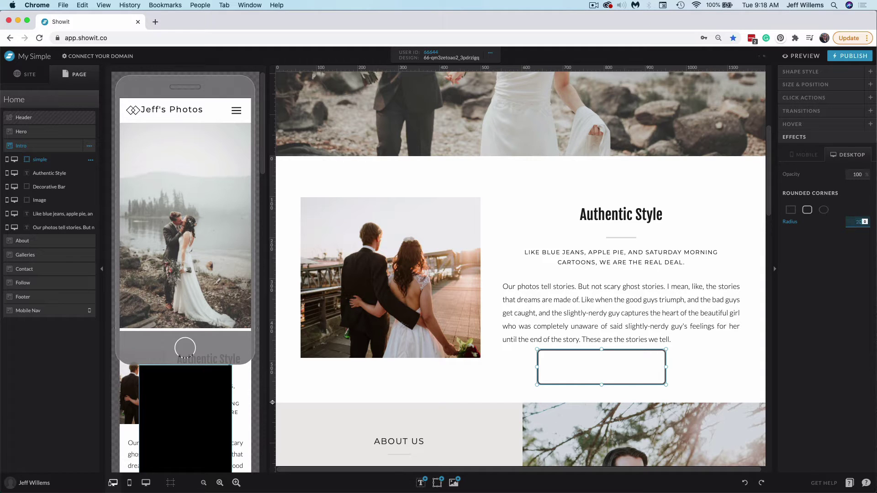
{"action": "left_click", "coordinate": [722, 360]}
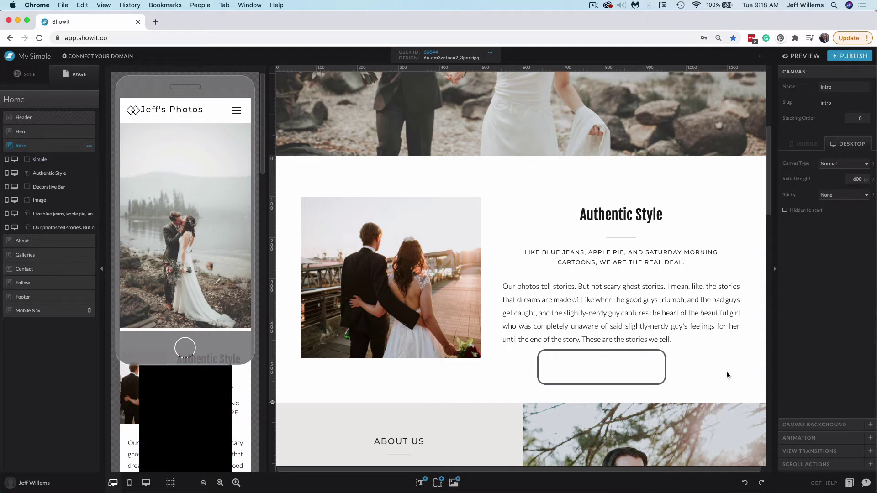
{"action": "left_click", "coordinate": [668, 373]}
{"action": "left_click", "coordinate": [825, 213]}
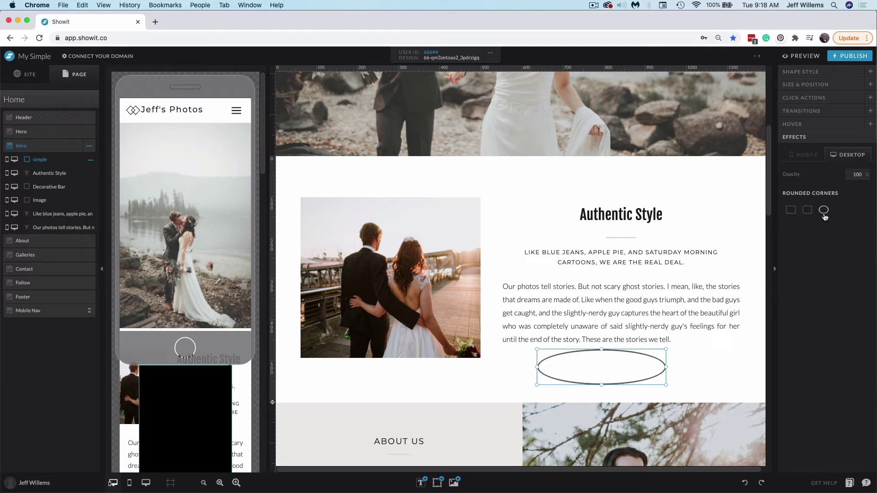
{"action": "left_click", "coordinate": [807, 210]}
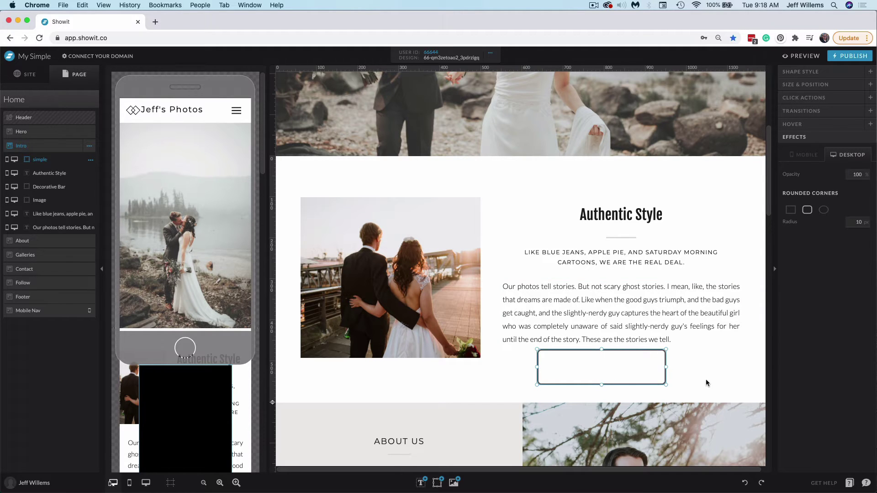
{"action": "left_click_drag", "start_coordinate": [677, 389], "coordinate": [646, 371]}
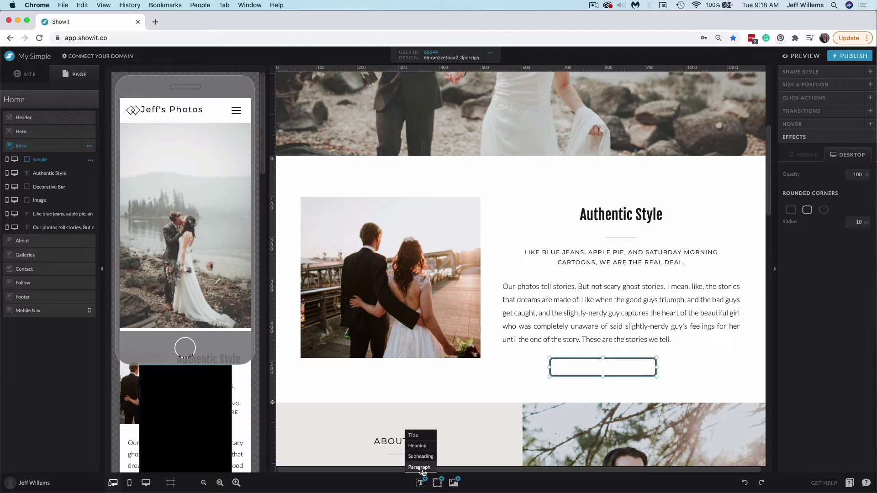
- Drop a Paragraph text box into the button outline and select it with the shape
{"action": "left_click", "coordinate": [422, 469]}
{"action": "left_click_drag", "start_coordinate": [535, 280], "coordinate": [608, 367]}
{"action": "left_click", "coordinate": [654, 369]}
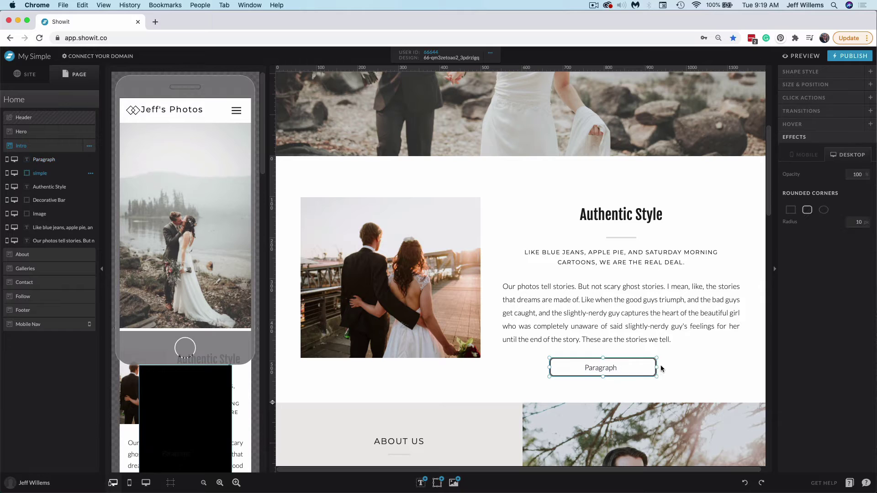
{"action": "left_click", "coordinate": [604, 370]}
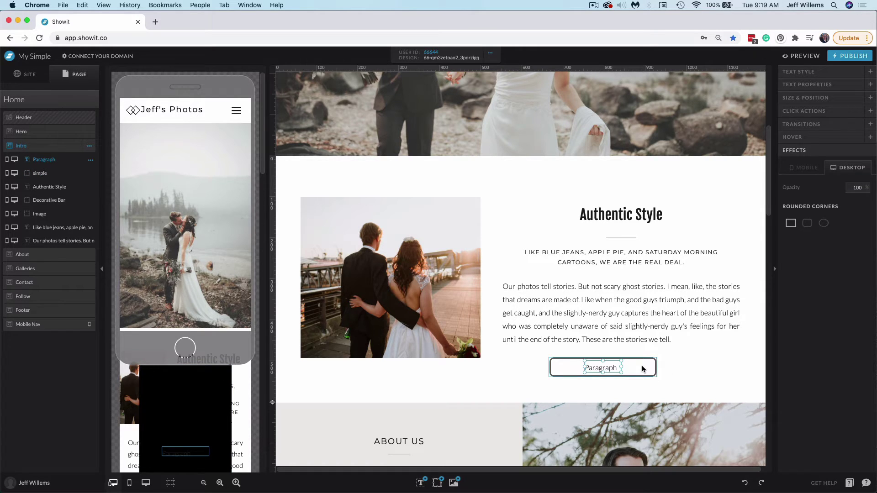
{"action": "left_click", "coordinate": [642, 369], "text": "shift"}
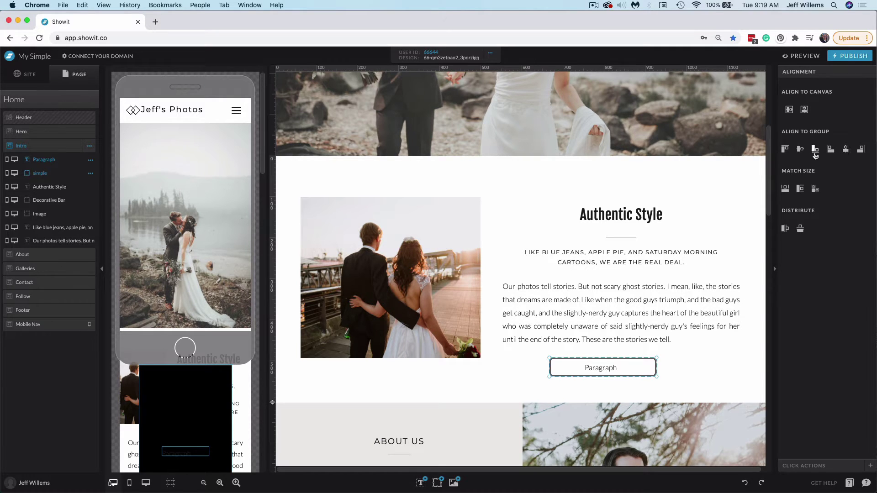
- Centre the label vertically in the button and set its line height to 1.3
{"action": "left_click", "coordinate": [800, 150]}
{"action": "left_click", "coordinate": [653, 377]}
{"action": "left_click", "coordinate": [614, 369]}
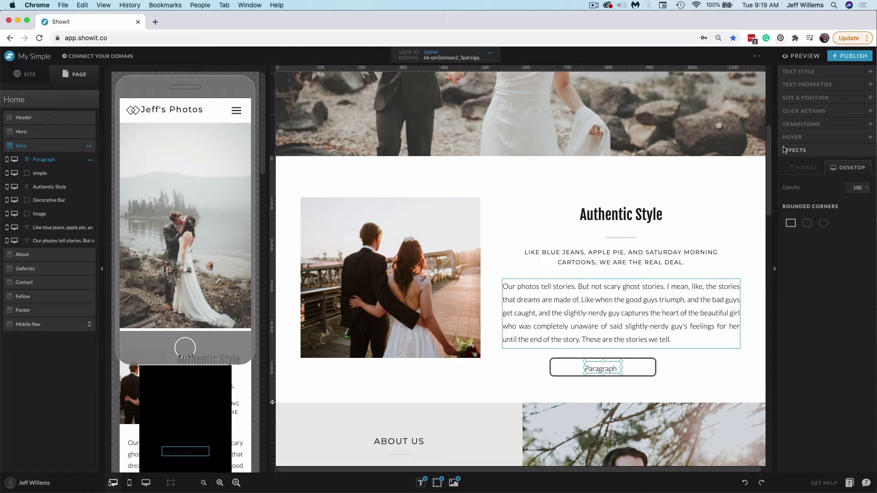
{"action": "left_click", "coordinate": [804, 72]}
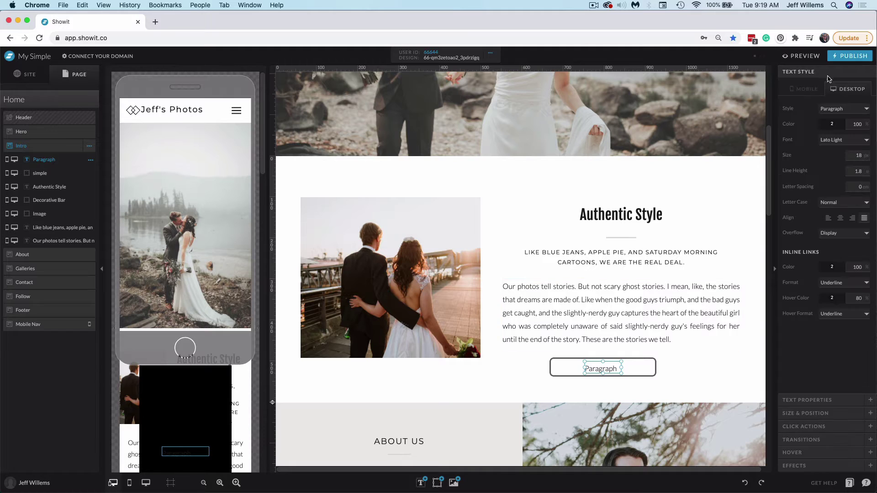
{"action": "left_click", "coordinate": [867, 173]}
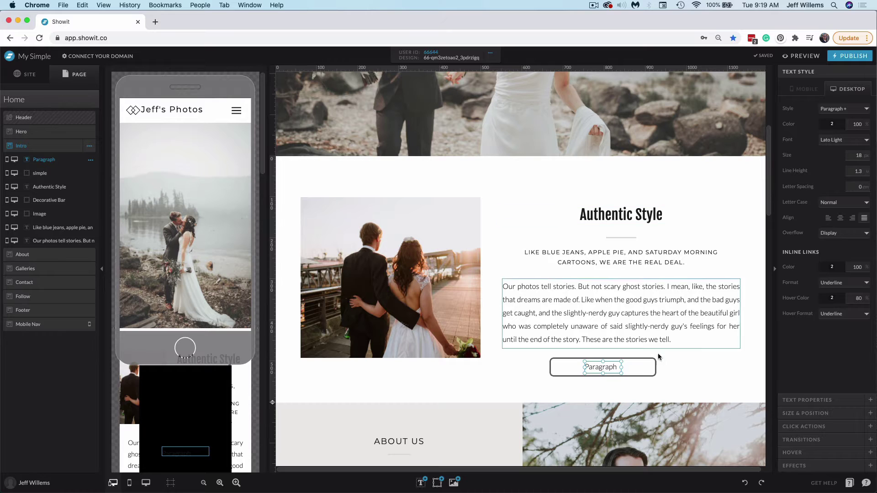
- Narrow the Paragraph text box slightly and select it together with the button shape
{"action": "left_click", "coordinate": [654, 370], "text": "shift"}
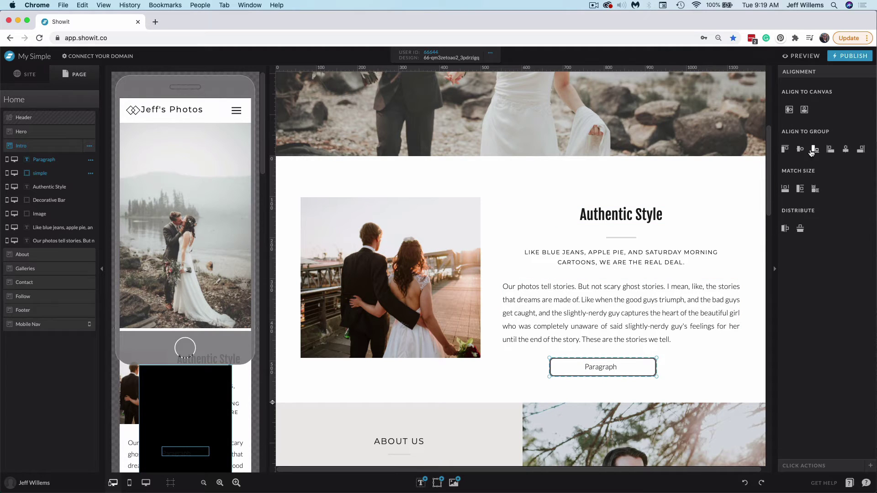
{"action": "left_click", "coordinate": [662, 384]}
{"action": "left_click", "coordinate": [613, 368]}
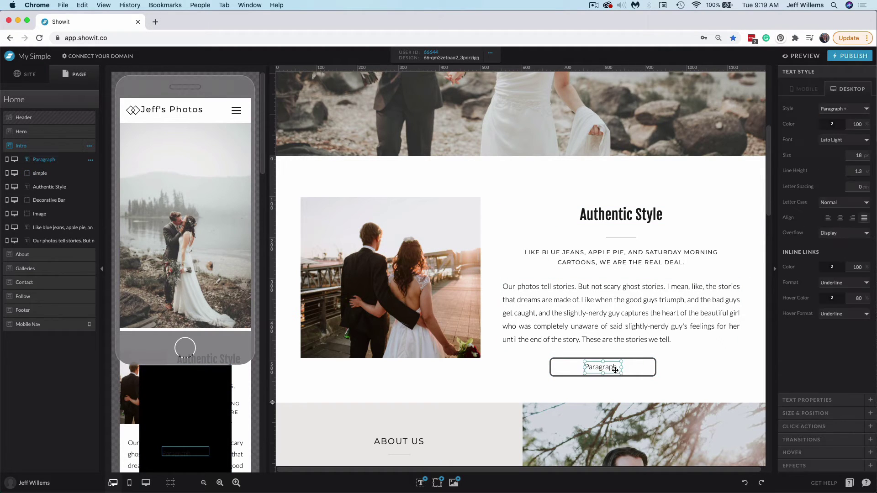
{"action": "left_click_drag", "start_coordinate": [620, 366], "coordinate": [618, 367]}
{"action": "left_click", "coordinate": [627, 367], "text": "shift"}
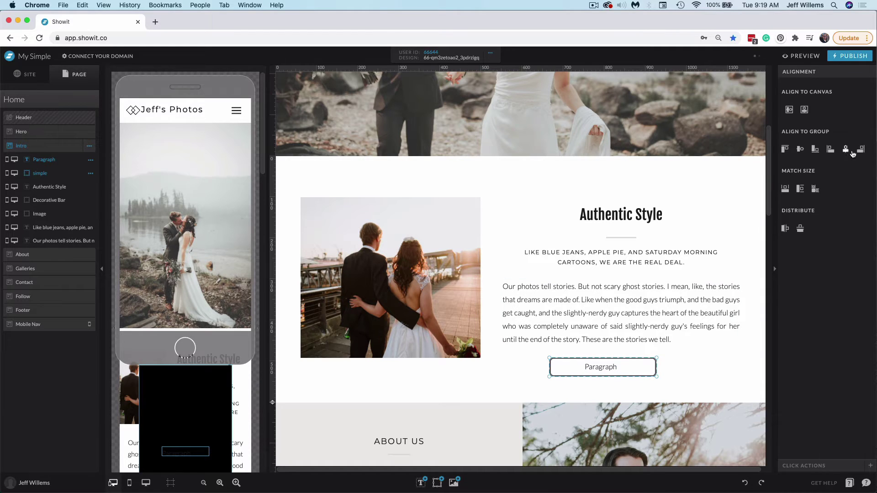
- Change the button label to 'Contact Us' and widen its box to fit one line
{"action": "double_click", "coordinate": [602, 367]}
{"action": "type", "text": "Cont"}
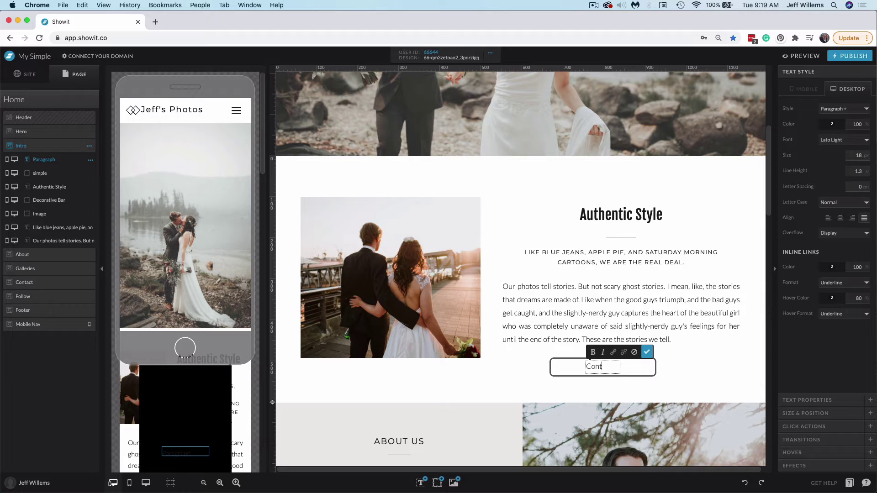
{"action": "type", "text": "act Us"}
{"action": "key", "text": "Escape"}
{"action": "left_click_drag", "start_coordinate": [619, 368], "coordinate": [625, 367]}
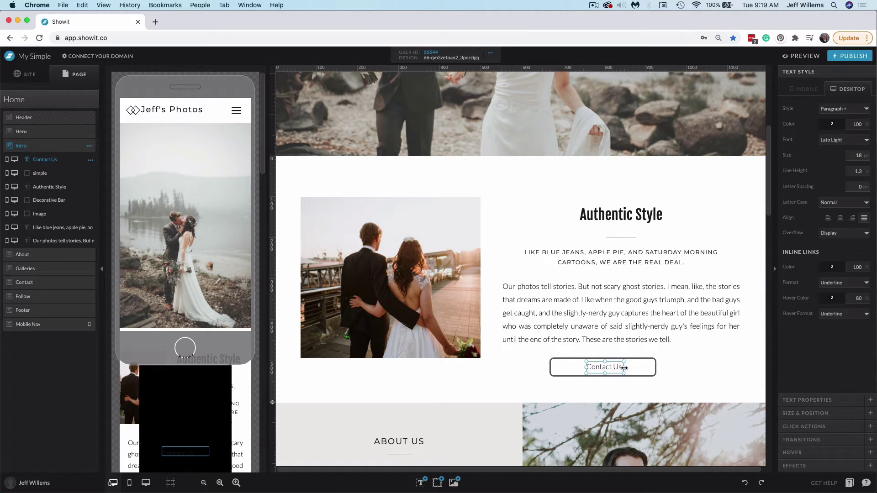
{"action": "left_click", "coordinate": [706, 364]}
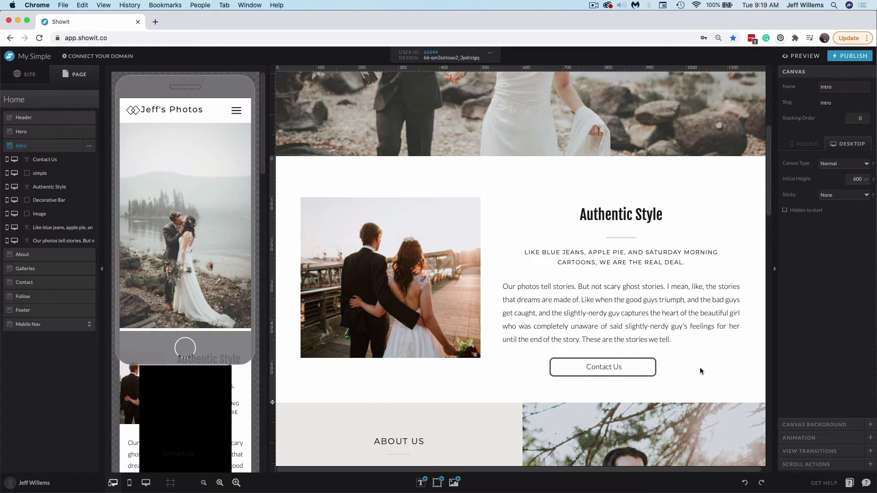
{"action": "left_click", "coordinate": [615, 367]}
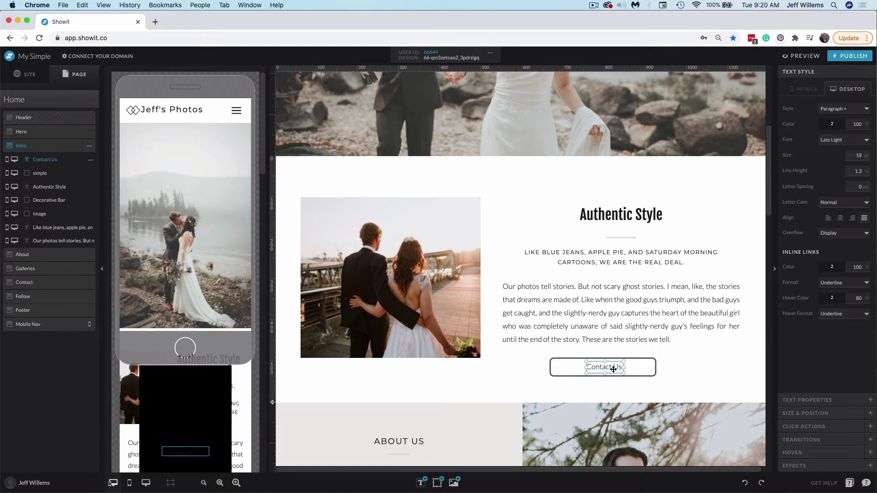
- Link the Contact Us label and shape to the Contact canvas (Type: Canvas)
{"action": "left_click", "coordinate": [646, 375], "text": "shift"}
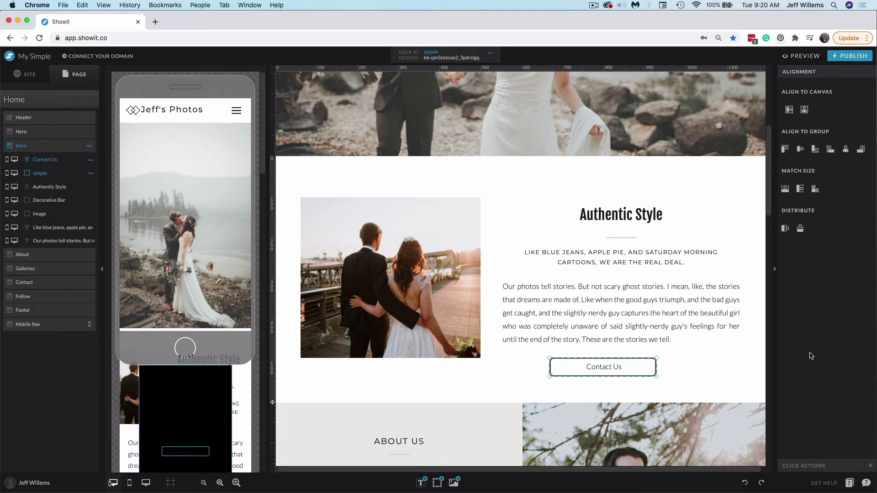
{"action": "left_click", "coordinate": [798, 470]}
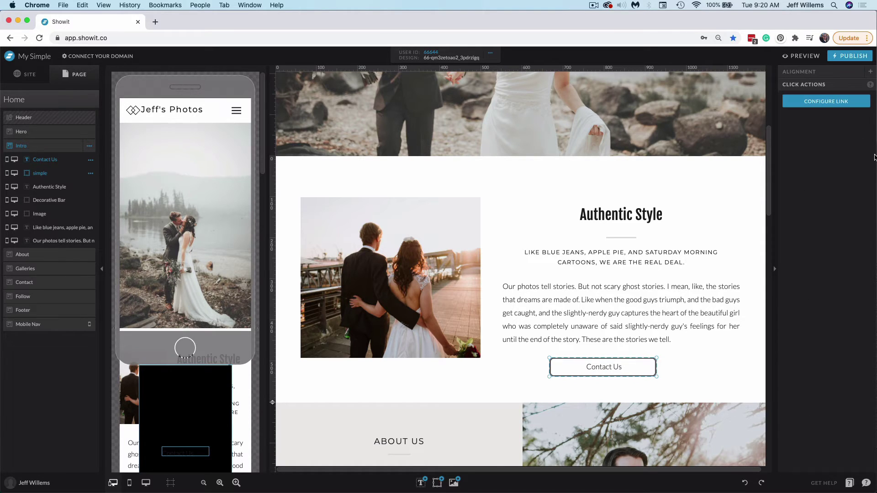
{"action": "left_click", "coordinate": [832, 105]}
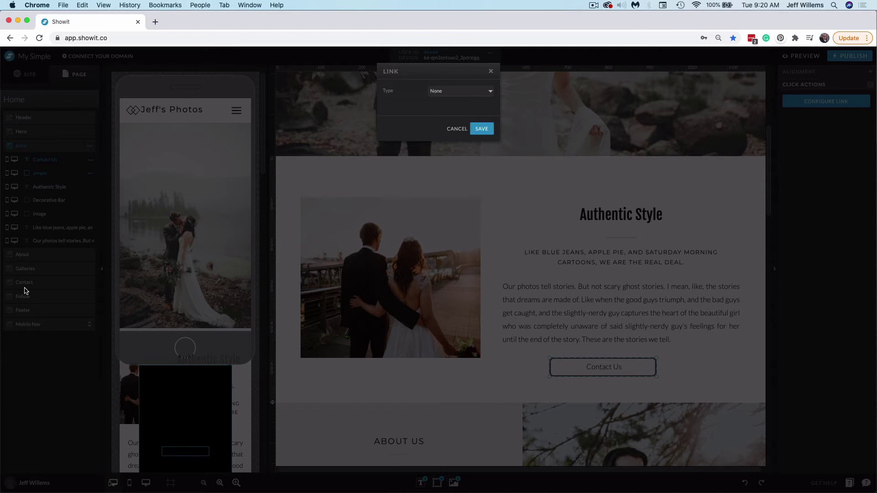
{"action": "left_click", "coordinate": [470, 93]}
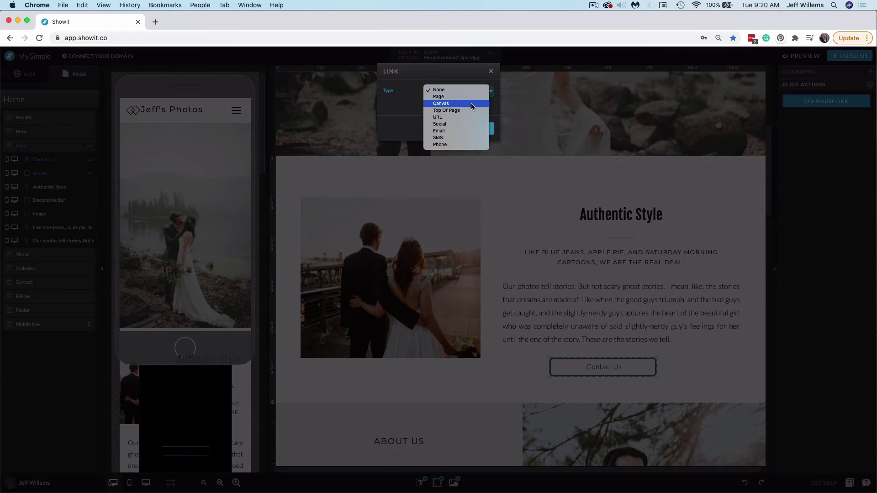
{"action": "left_click", "coordinate": [471, 103]}
{"action": "left_click", "coordinate": [472, 108]}
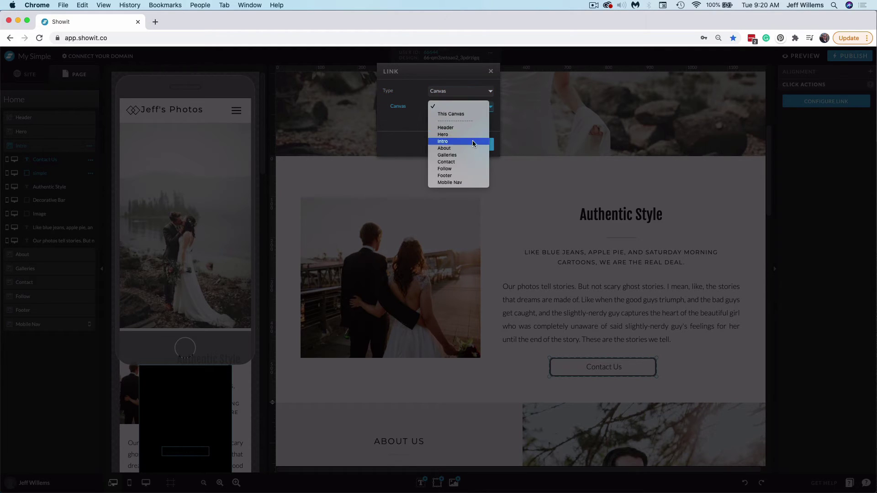
{"action": "left_click", "coordinate": [468, 162]}
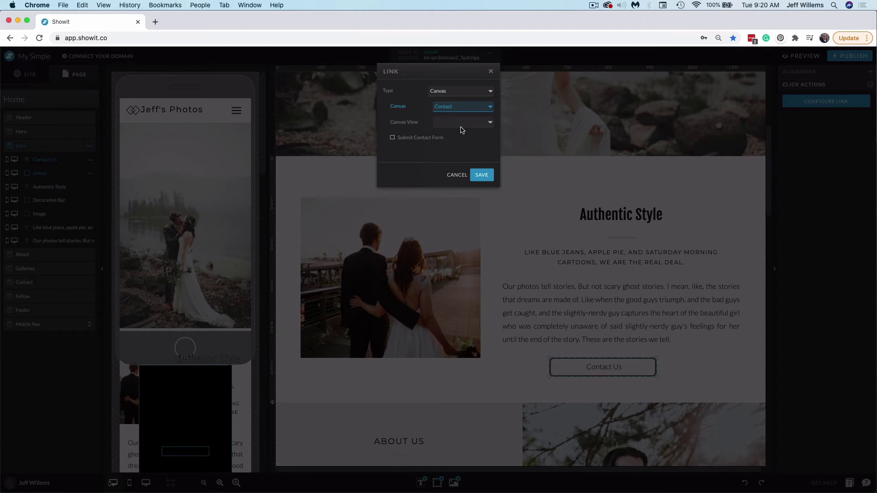
{"action": "left_click", "coordinate": [482, 176]}
- Preview the site and check that Contact Us jumps to the contact form
{"action": "left_click", "coordinate": [802, 56]}
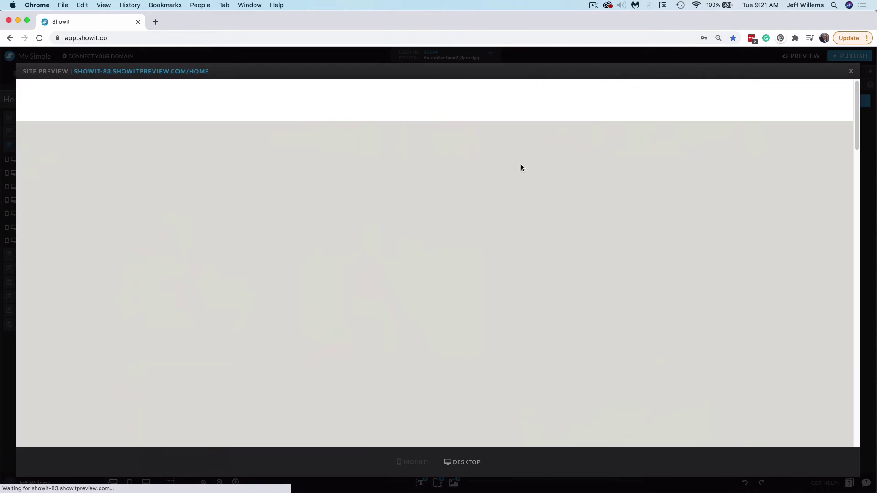
{"action": "scroll", "coordinate": [553, 219], "scroll_direction": "down", "scroll_amount": 5}
{"action": "left_click", "coordinate": [516, 343]}
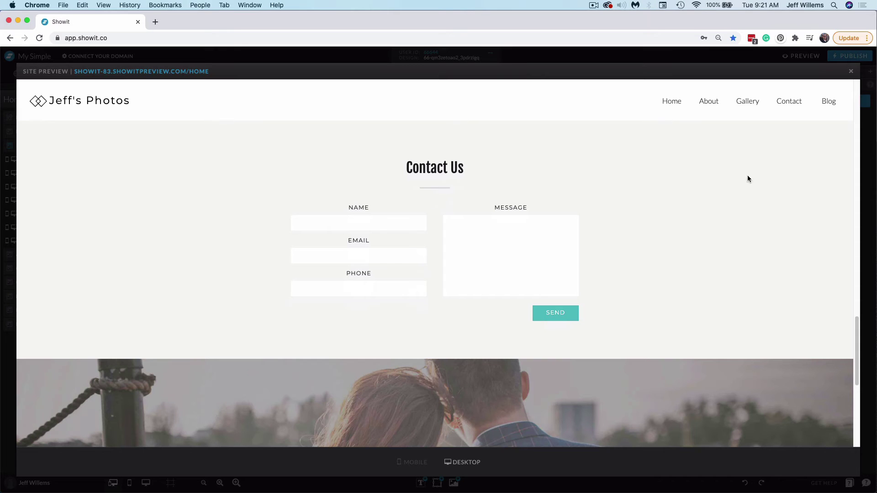
- Close the preview, select the Contact Us label on mobile, and open the Intro canvas menu
{"action": "left_click", "coordinate": [852, 71]}
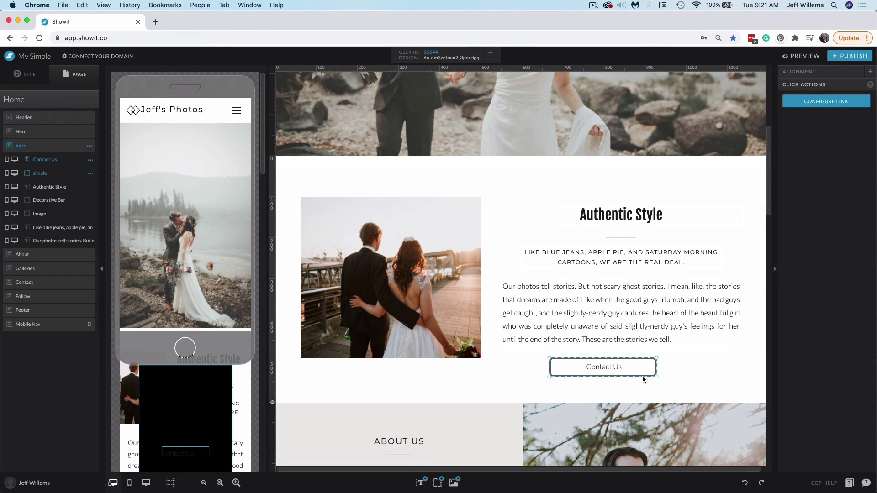
{"action": "left_click", "coordinate": [674, 369]}
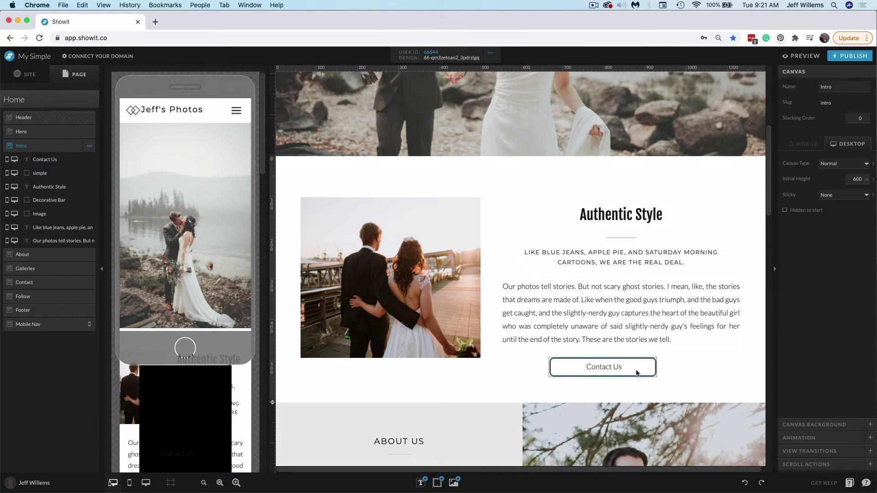
{"action": "left_click", "coordinate": [618, 372]}
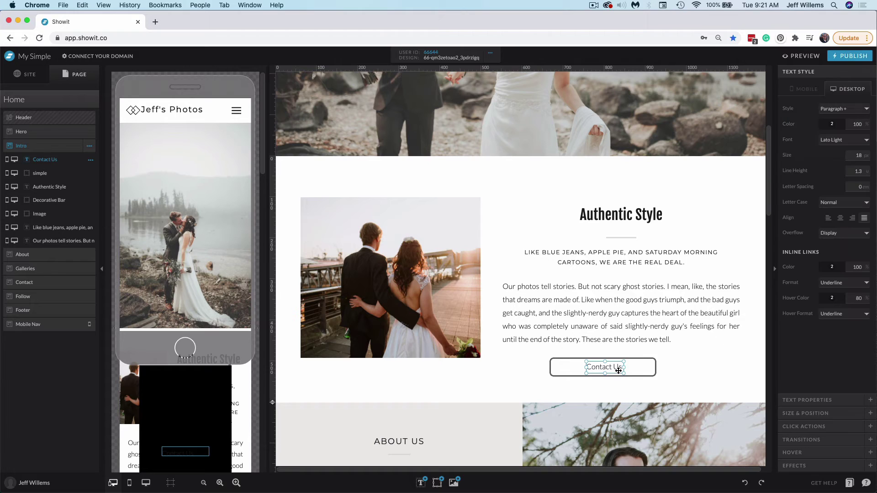
{"action": "left_click", "coordinate": [817, 427]}
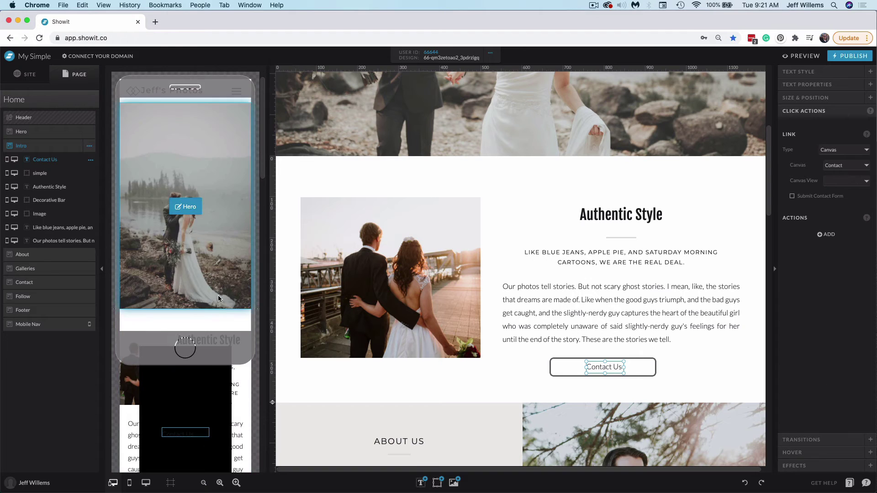
{"action": "scroll", "coordinate": [219, 299], "scroll_direction": "down", "scroll_amount": 5}
{"action": "left_click", "coordinate": [186, 254]}
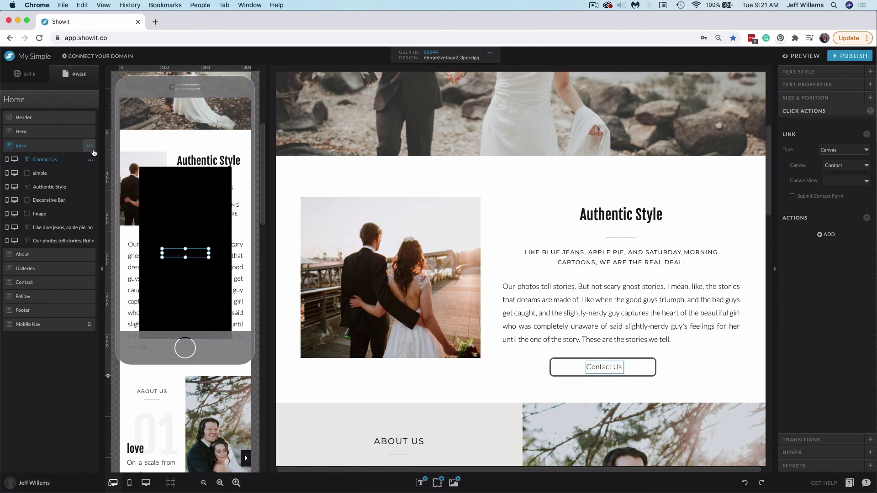
{"action": "left_click", "coordinate": [89, 147]}
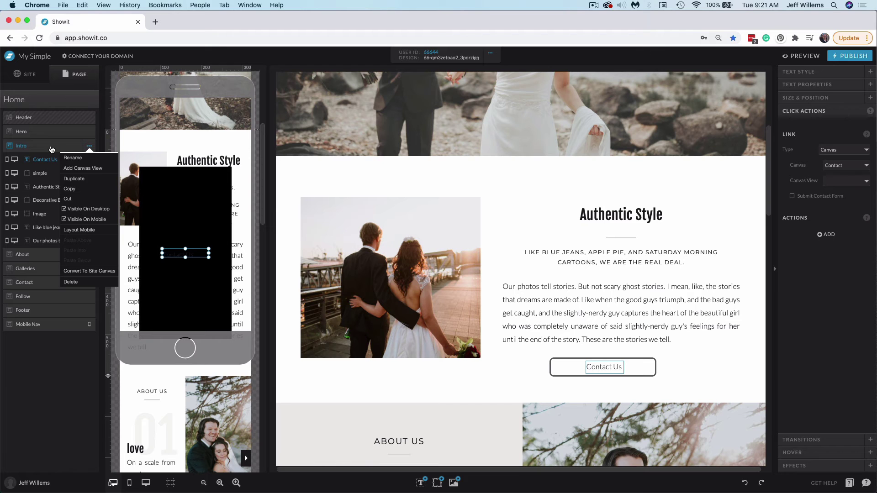
- Open Layout Mobile for Intro, compare Scaled and Stacked, then apply Do Not Layout
{"action": "left_click", "coordinate": [81, 230]}
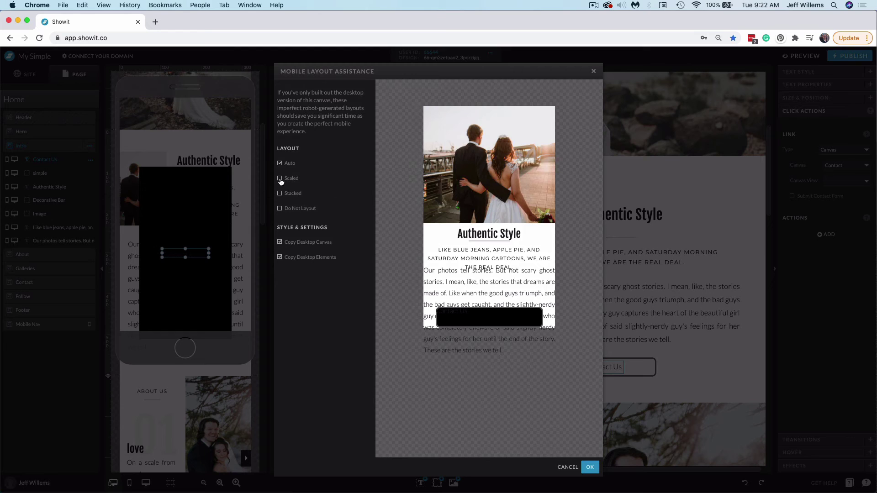
{"action": "left_click", "coordinate": [280, 179]}
{"action": "left_click", "coordinate": [280, 194]}
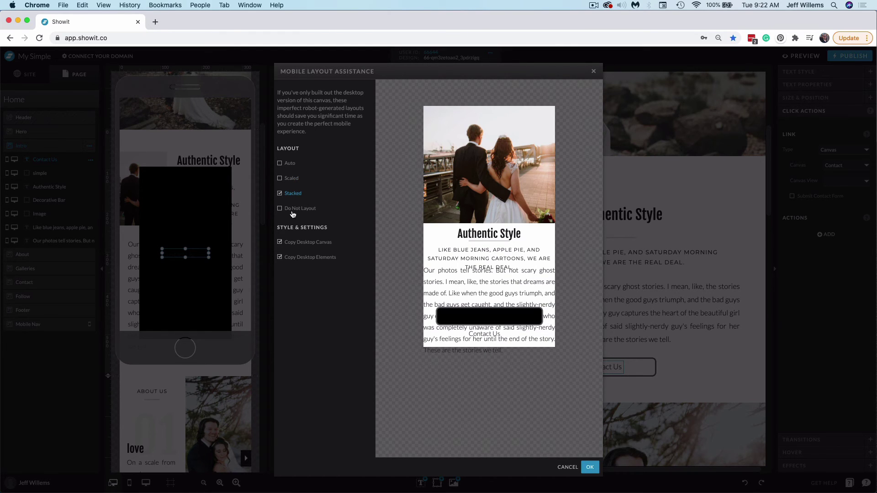
{"action": "left_click", "coordinate": [280, 209]}
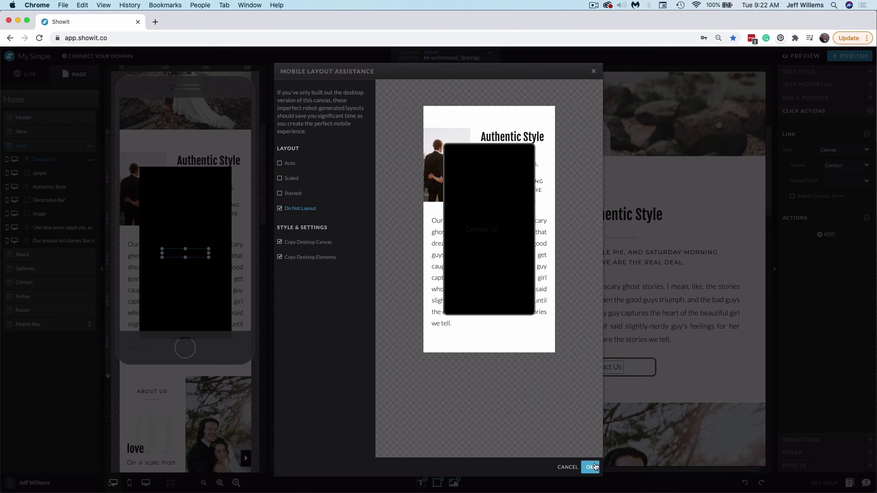
{"action": "left_click", "coordinate": [593, 467]}
- Make the mobile button shape's fill transparent
{"action": "left_click", "coordinate": [225, 216]}
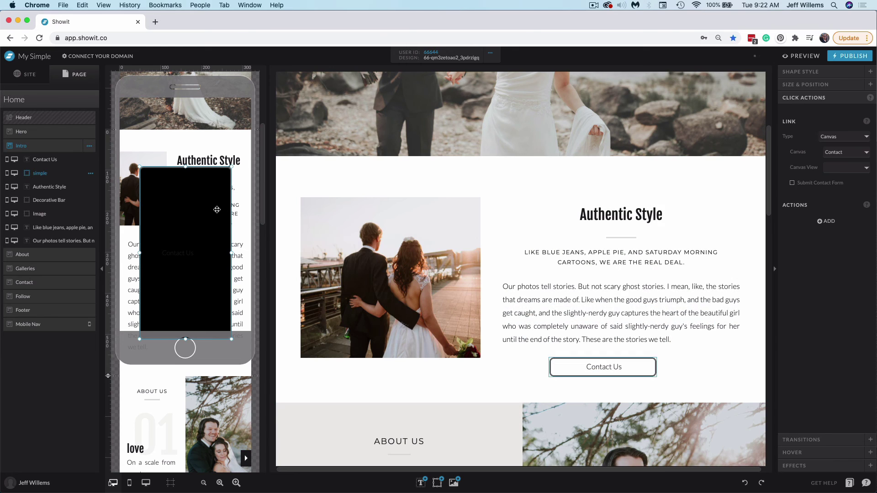
{"action": "left_click", "coordinate": [803, 72]}
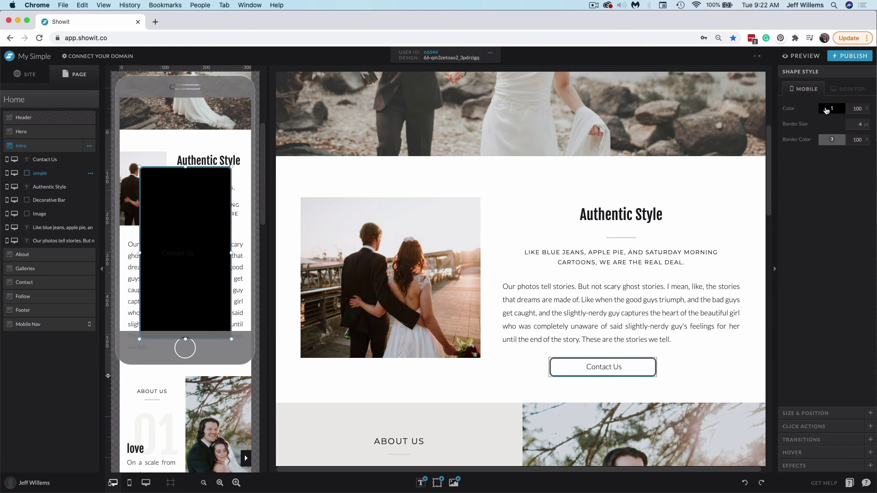
{"action": "left_click", "coordinate": [833, 109]}
{"action": "left_click", "coordinate": [864, 157]}
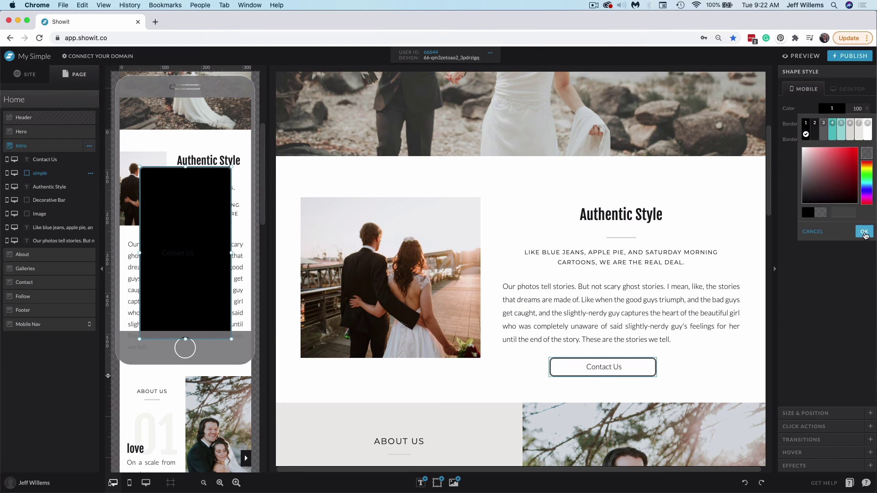
{"action": "left_click", "coordinate": [864, 231]}
- Place the button shape below the mobile intro paragraph with the Contact Us label inside
{"action": "left_click_drag", "start_coordinate": [185, 168], "coordinate": [185, 326]}
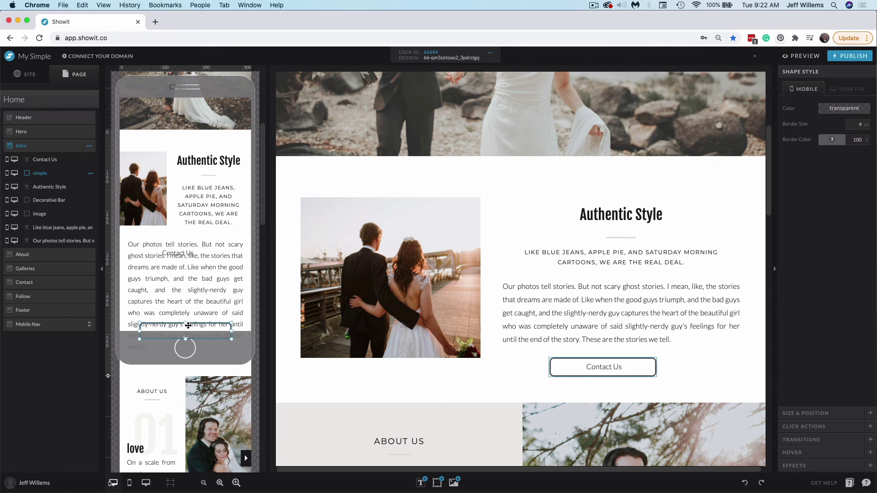
{"action": "scroll", "coordinate": [197, 288], "scroll_direction": "down", "scroll_amount": 5}
{"action": "left_click_drag", "start_coordinate": [203, 208], "coordinate": [206, 236]}
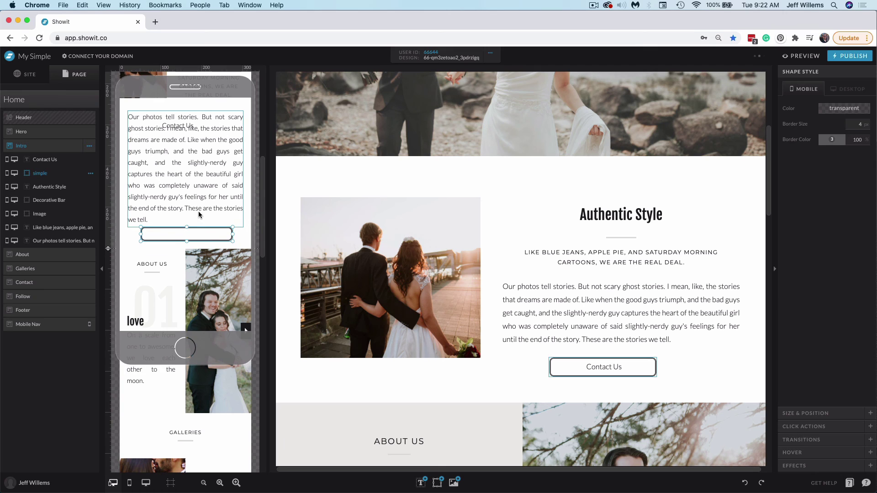
{"action": "left_click", "coordinate": [189, 126]}
{"action": "left_click_drag", "start_coordinate": [189, 126], "coordinate": [196, 235]}
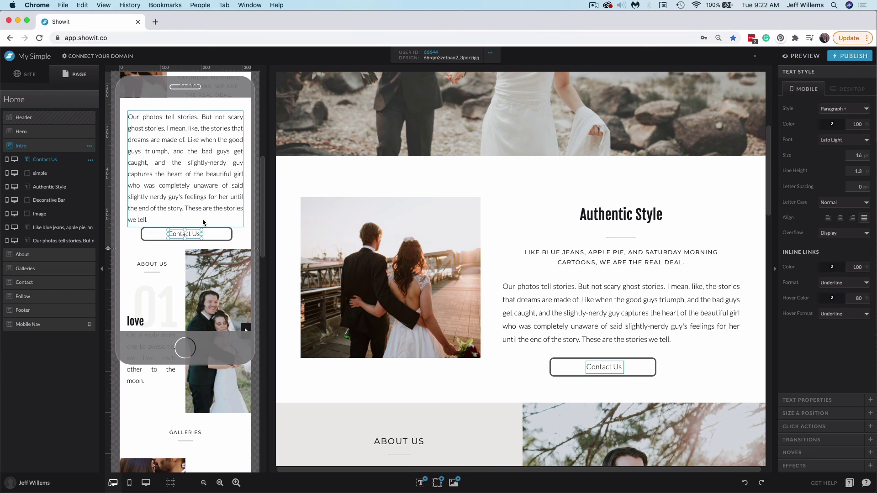
{"action": "left_click", "coordinate": [238, 234]}
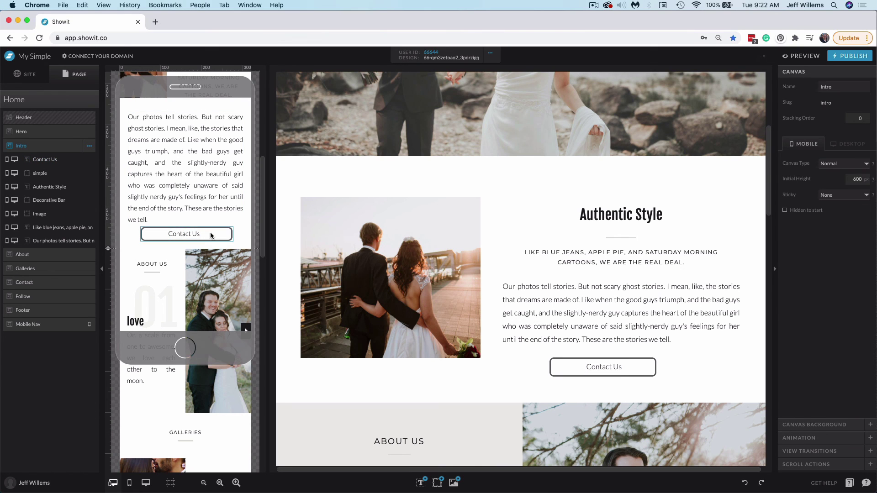
{"action": "left_click", "coordinate": [196, 233]}
{"action": "left_click", "coordinate": [807, 427]}
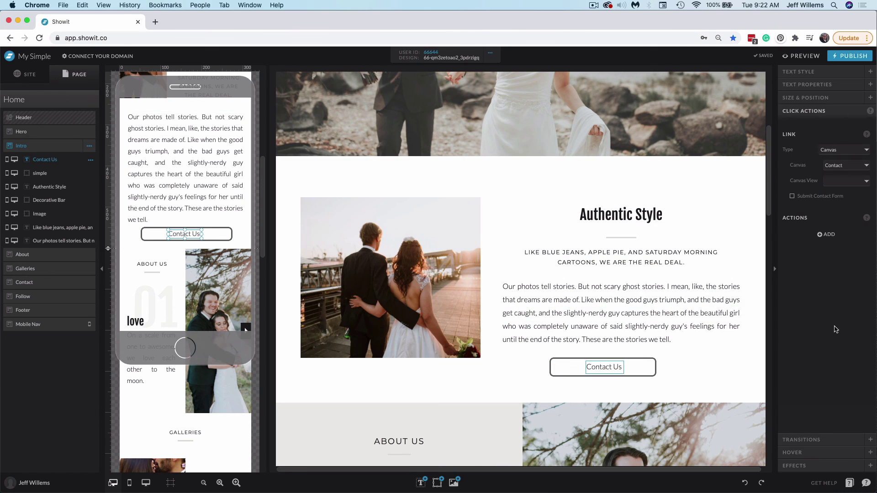